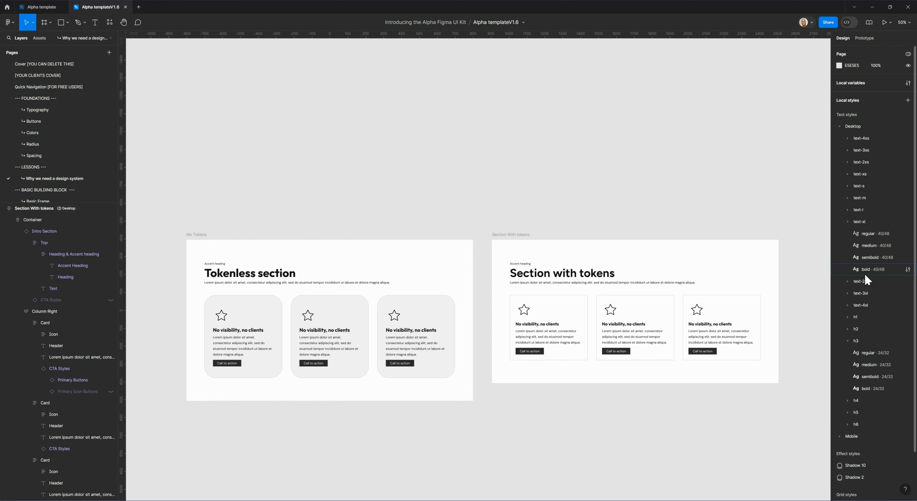
- Look over the weights in the Desktop text-xl style group and open its regular style for editing
click(847, 220)
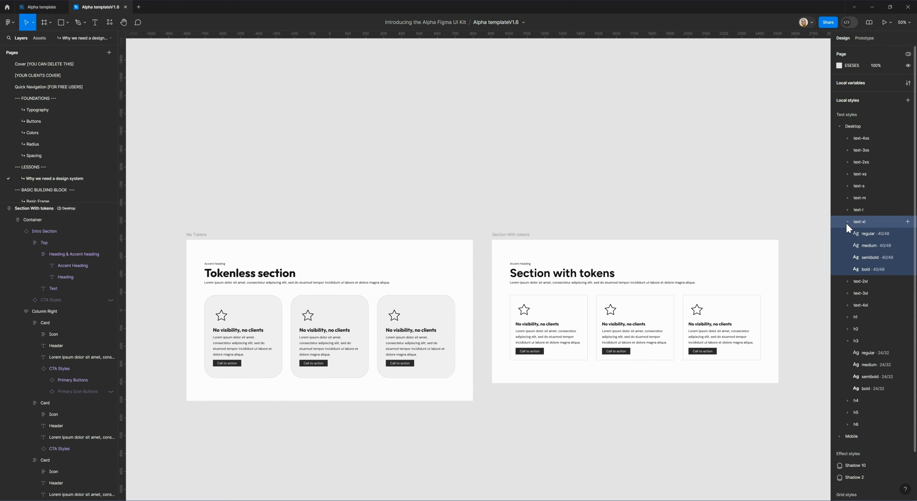
click(847, 222)
click(847, 222)
click(868, 235)
click(873, 259)
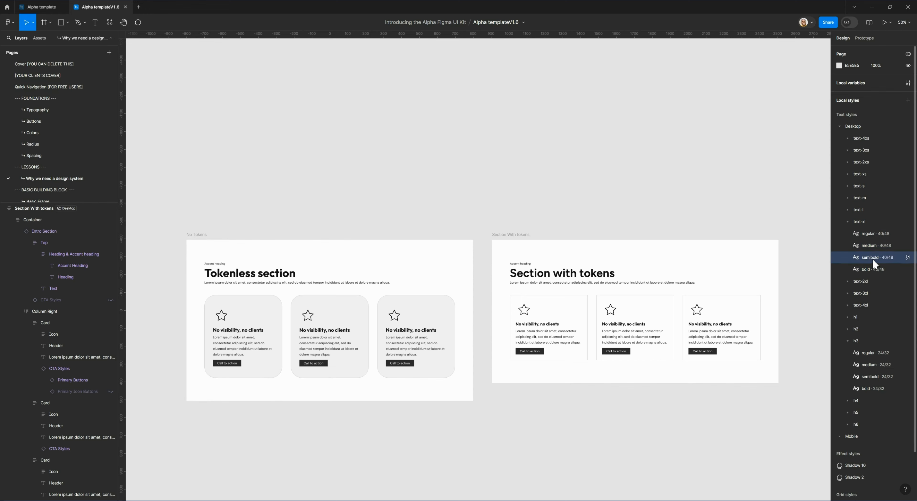
click(870, 270)
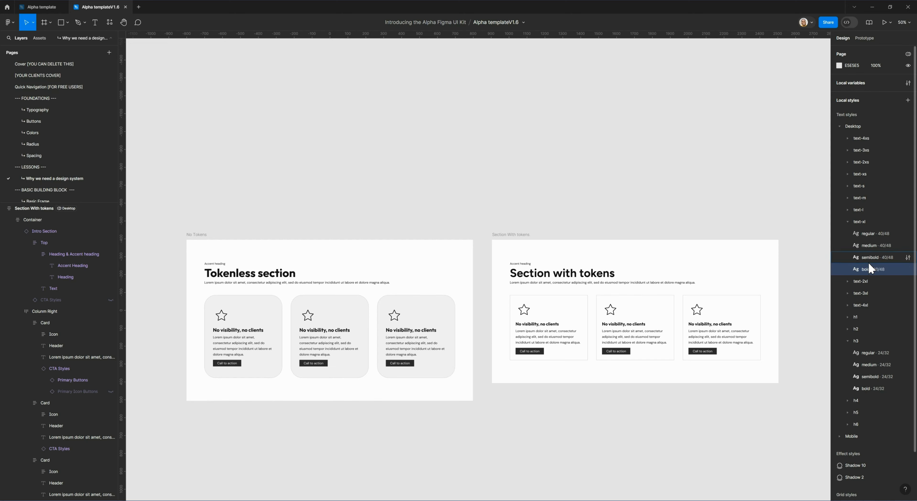
click(874, 234)
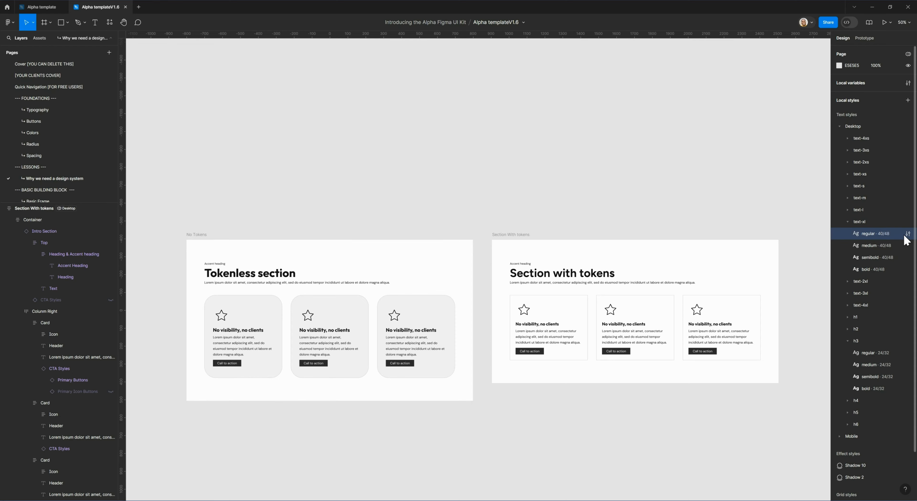
click(908, 235)
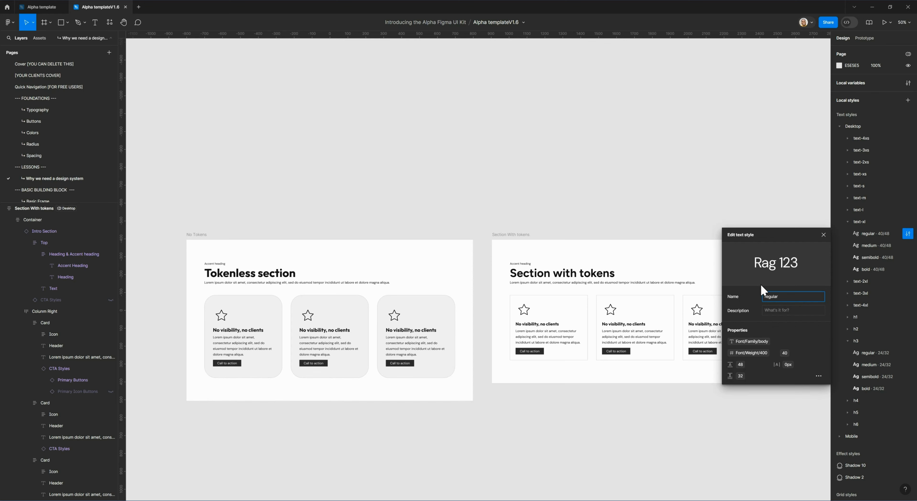
- Examine the Font/Size variables offered for the text-xl regular style's font size, from 4xs through 4xl
click(786, 354)
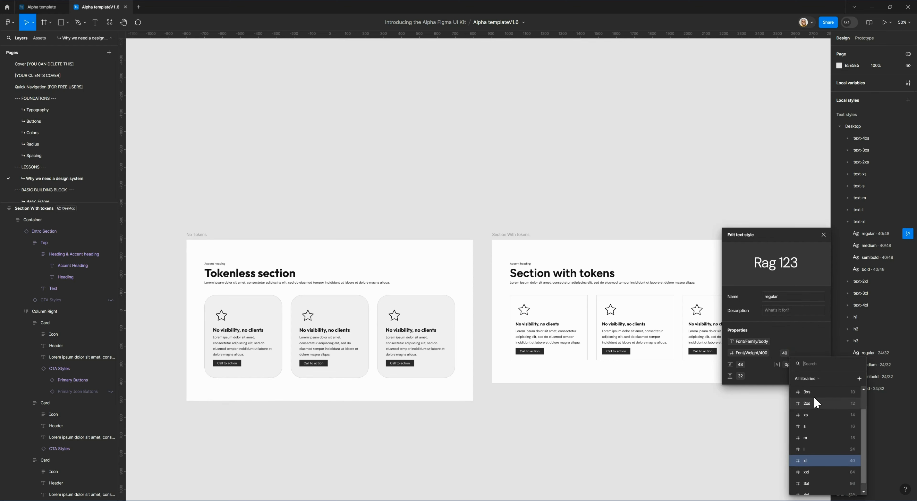
scroll(809, 420, up, 2)
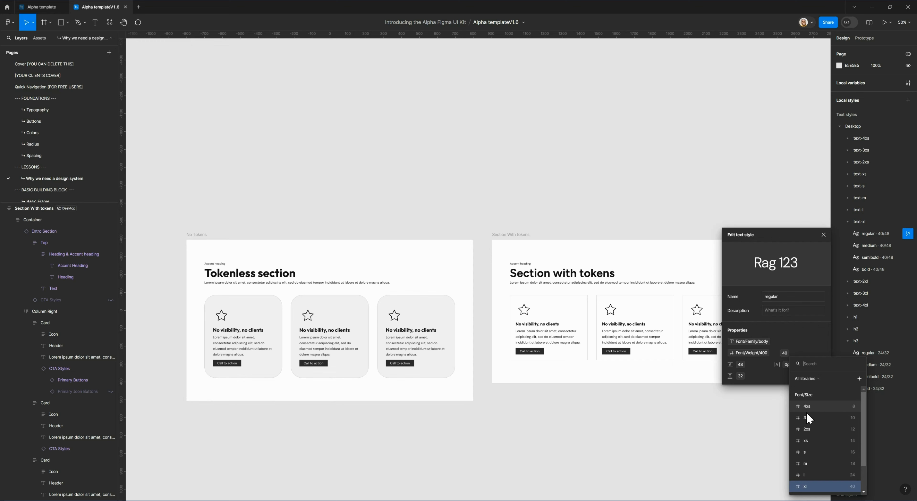
scroll(813, 442, down, 3)
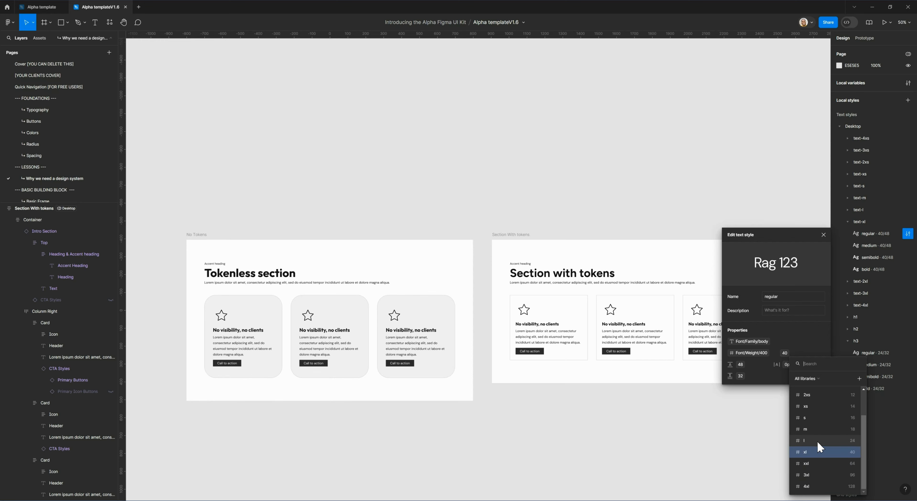
scroll(818, 439, up, 3)
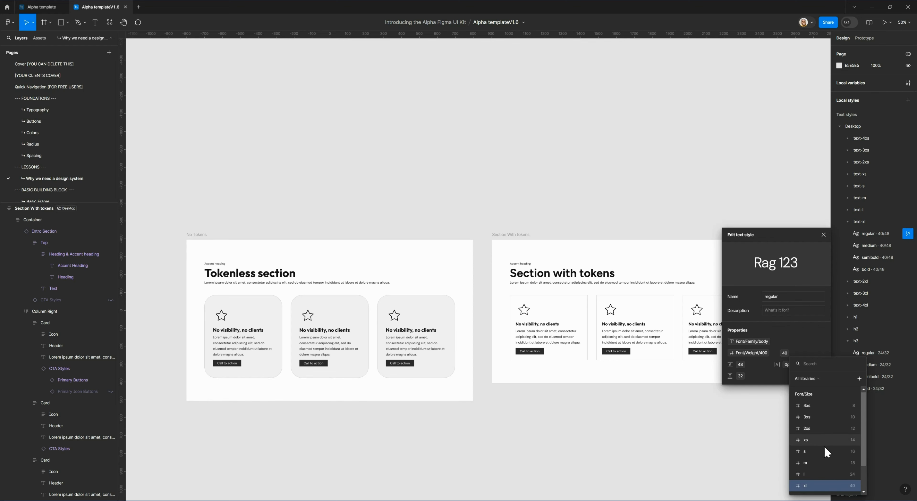
scroll(819, 437, down, 3)
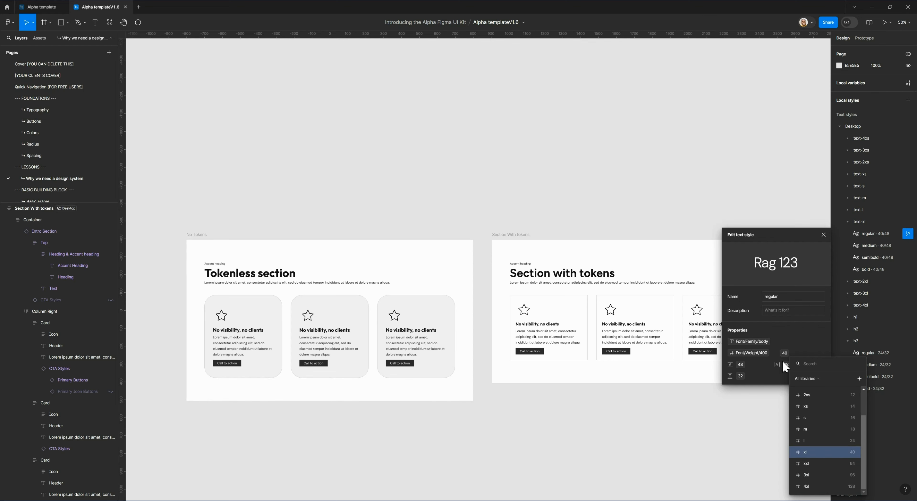
- Search the variables for "weight" from the font weight property of the text-xl regular style
click(754, 353)
click(748, 354)
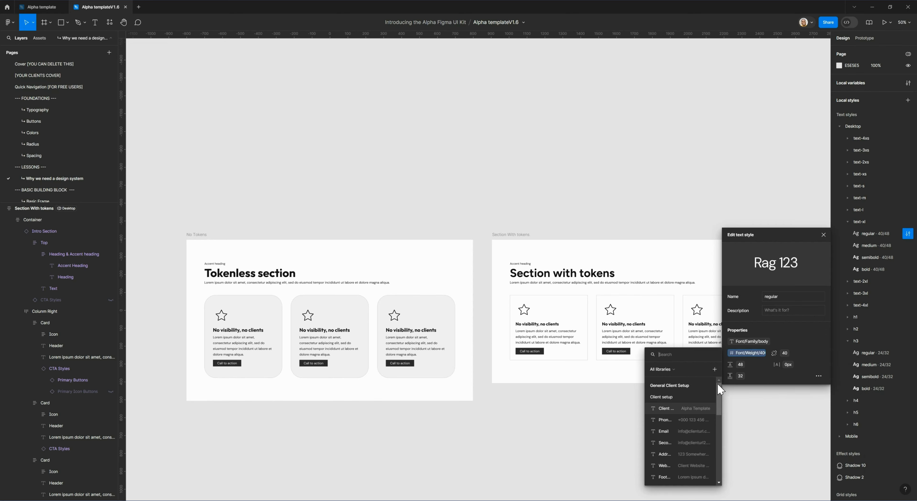
click(748, 354)
click(747, 354)
text(weight)
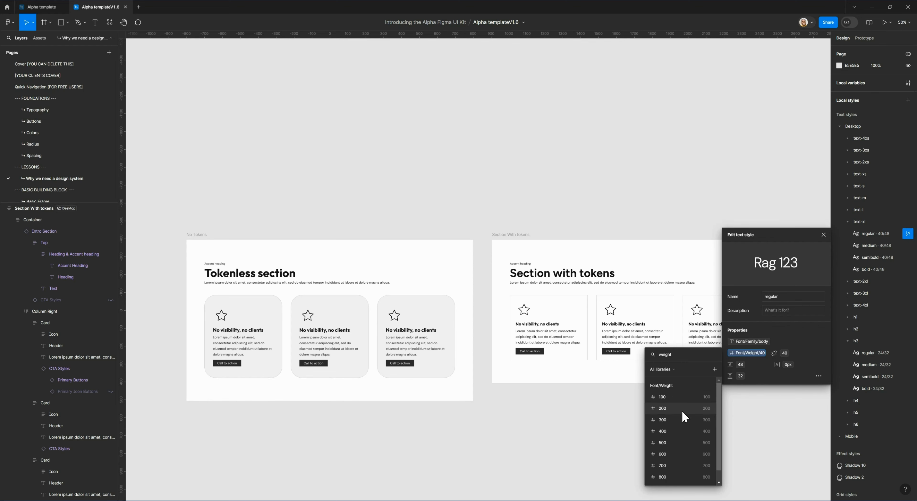
- Search the variables for "fami" from the style's font family property and clear the search
click(753, 343)
click(753, 343)
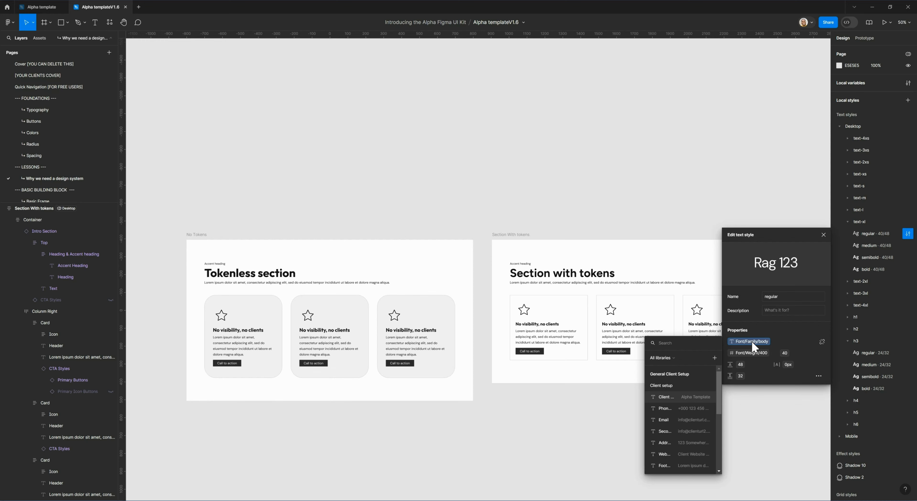
text(fami)
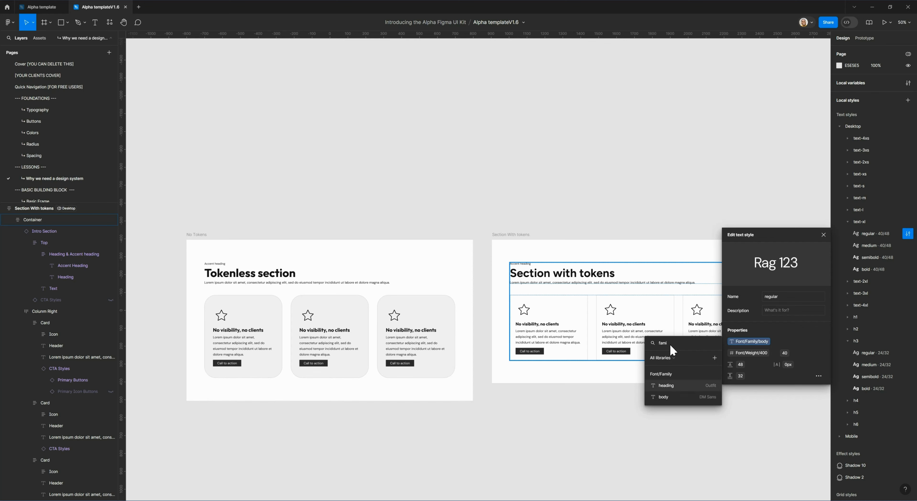
key(BackSpace)
key(BackSpace)
key(BackSpace)
key(BackSpace)
key(BackSpace)
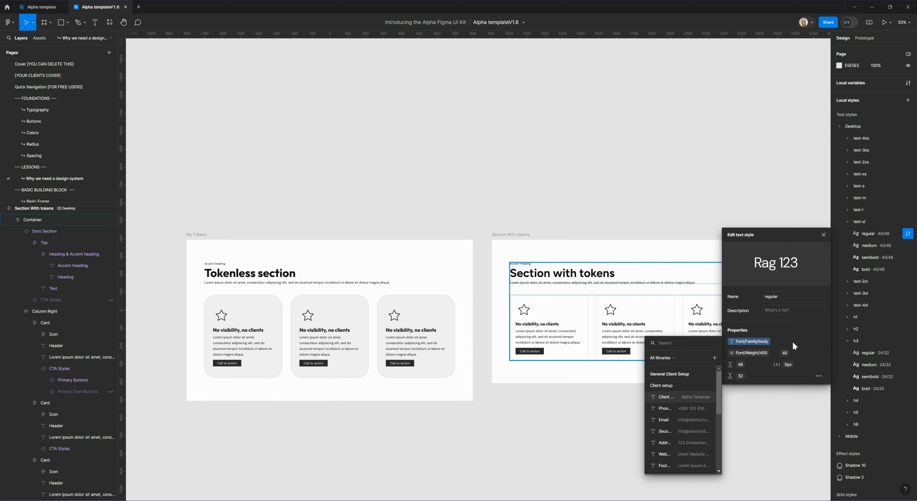
- Close the variable list and text style editor, and collapse the Desktop text-xl style group
click(750, 354)
click(797, 330)
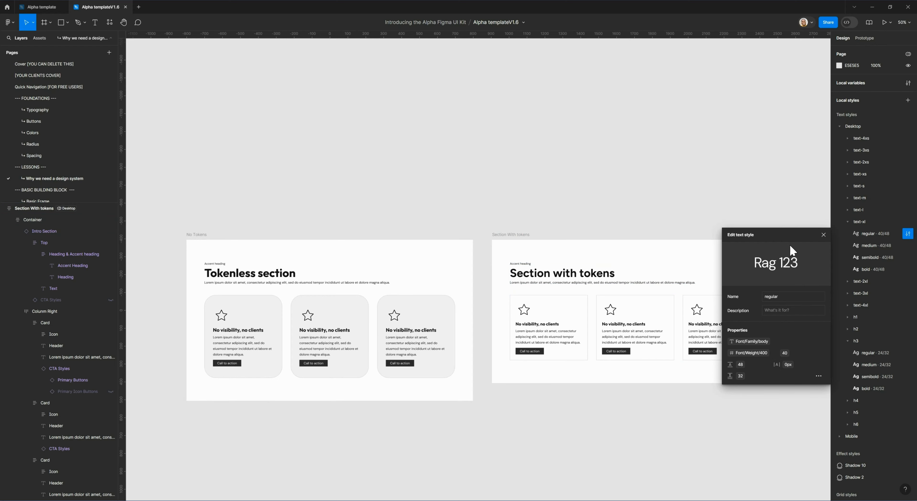
click(662, 222)
scroll(601, 221, right, 3)
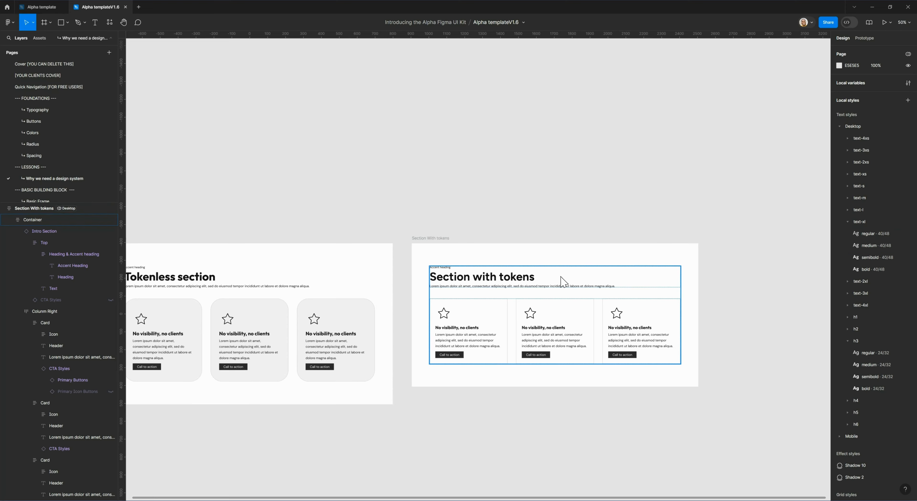
click(857, 226)
click(847, 222)
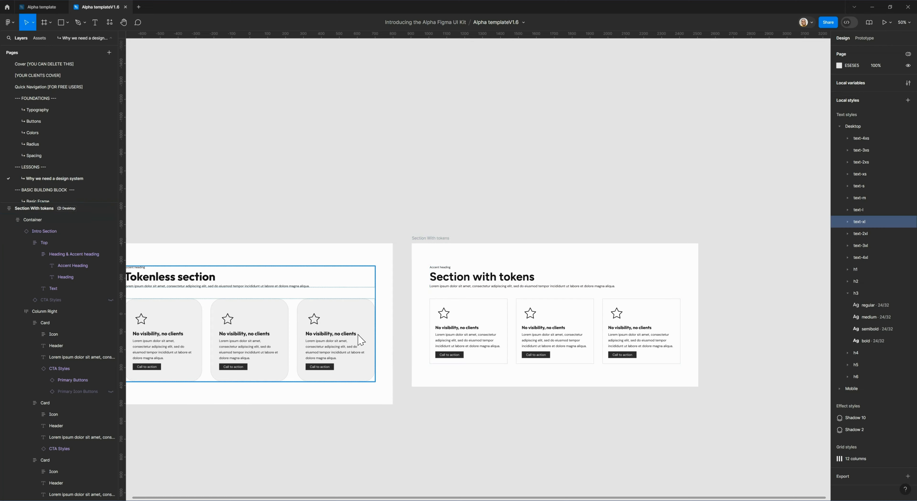
drag(380, 338, 414, 331)
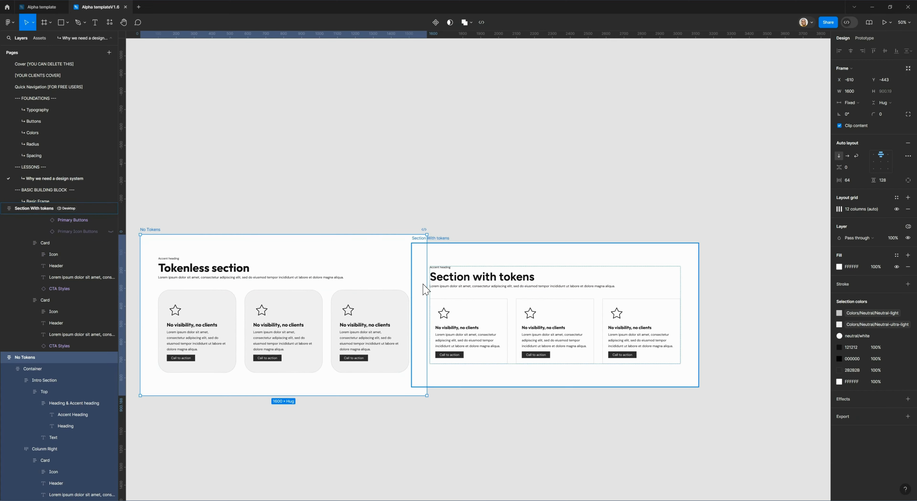
key(ctrl+z)
drag(460, 222, 538, 213)
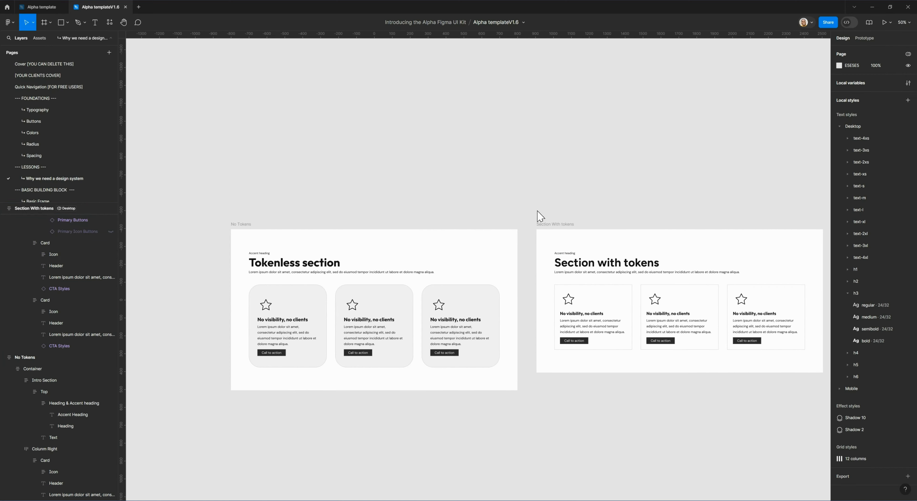
- Apply the Desktop/text-m regular text style to the body paragraph in the first card of the Tokenless section
scroll(427, 385, down, 4)
scroll(427, 385, left, 5)
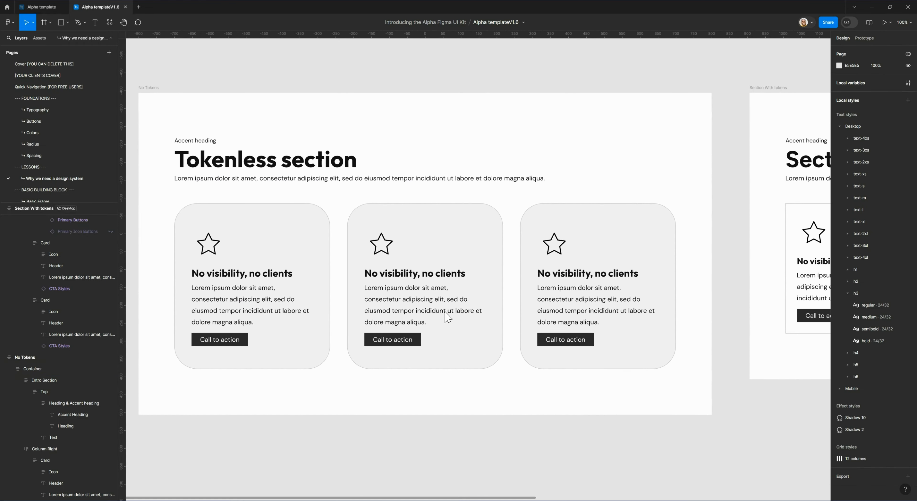
scroll(428, 309, right, 2)
scroll(427, 310, down, 1)
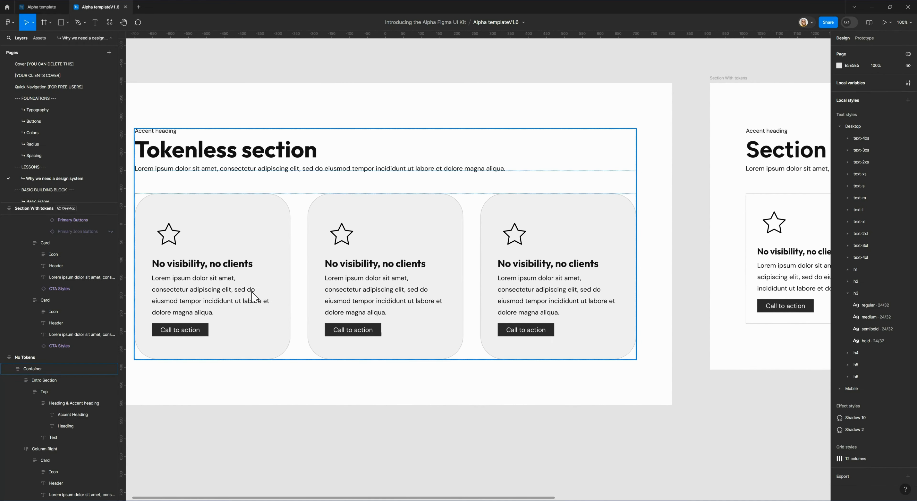
click(221, 299)
double_click(220, 299)
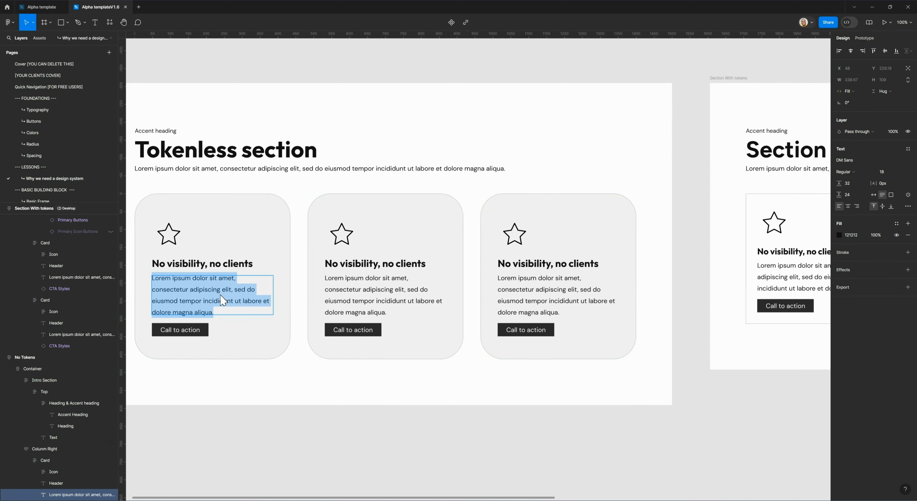
key(Escape)
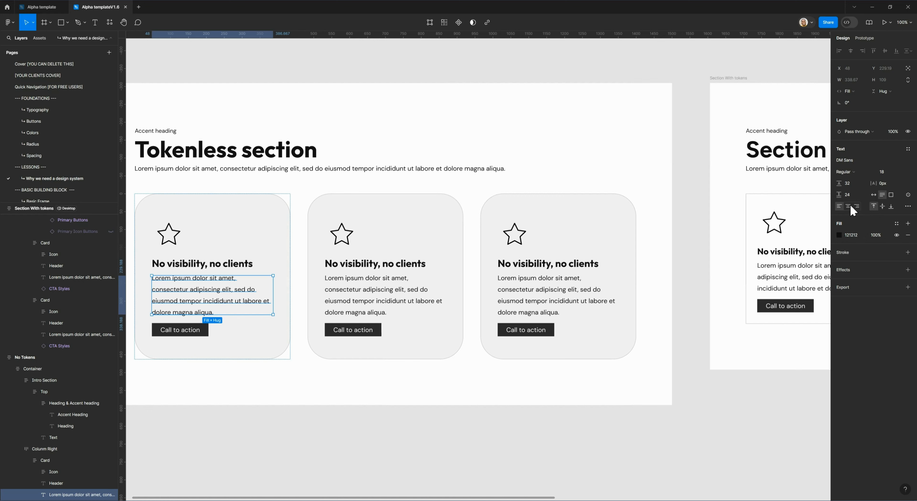
click(907, 153)
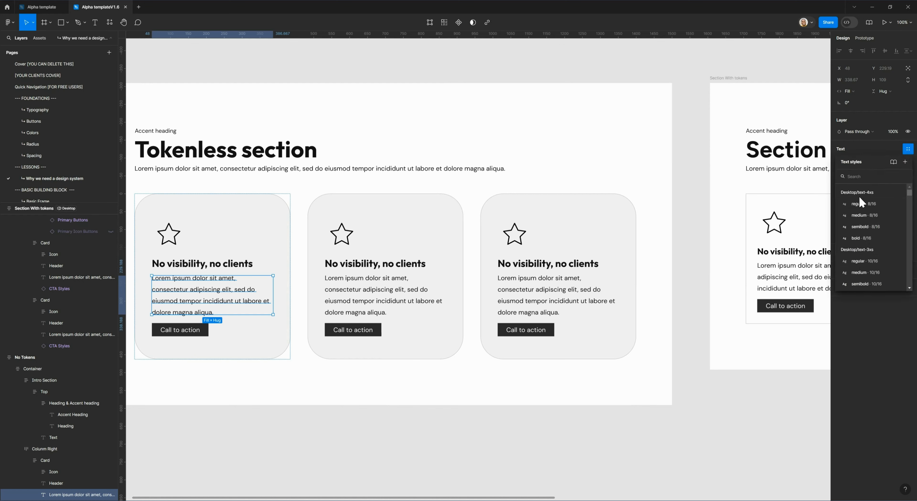
scroll(862, 264, down, 3)
scroll(864, 262, up, 2)
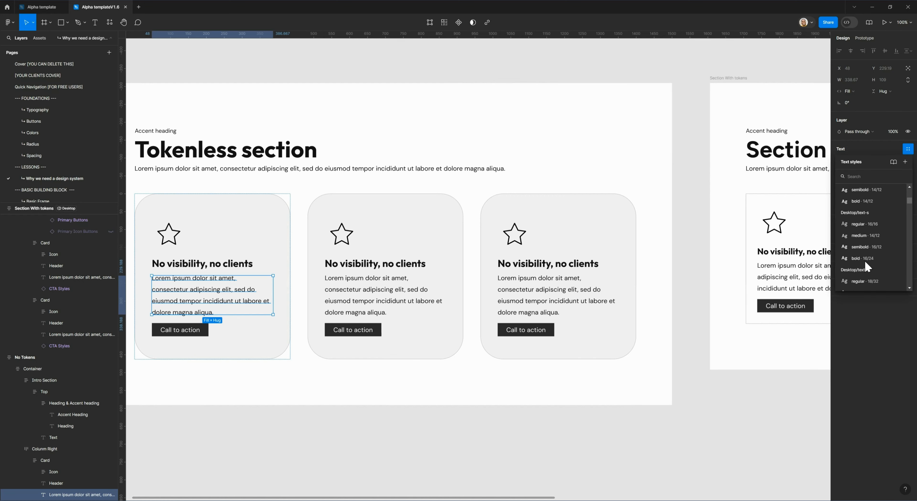
text(text-m)
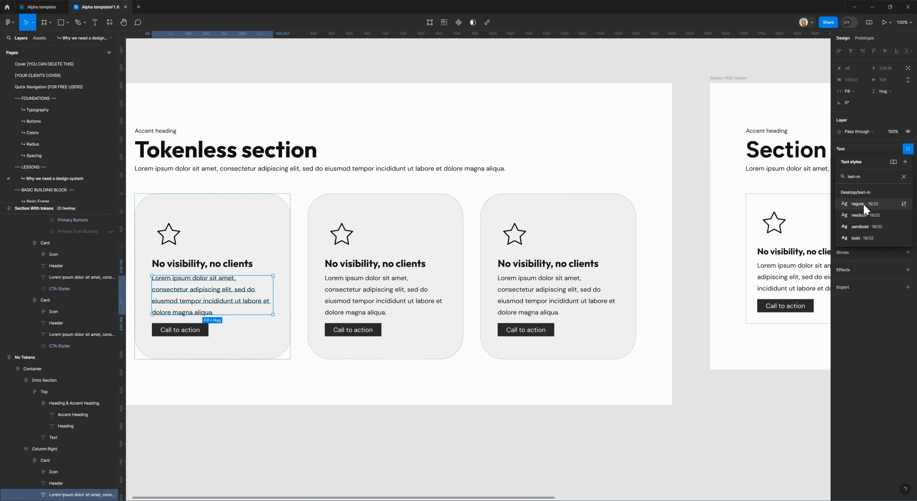
click(863, 203)
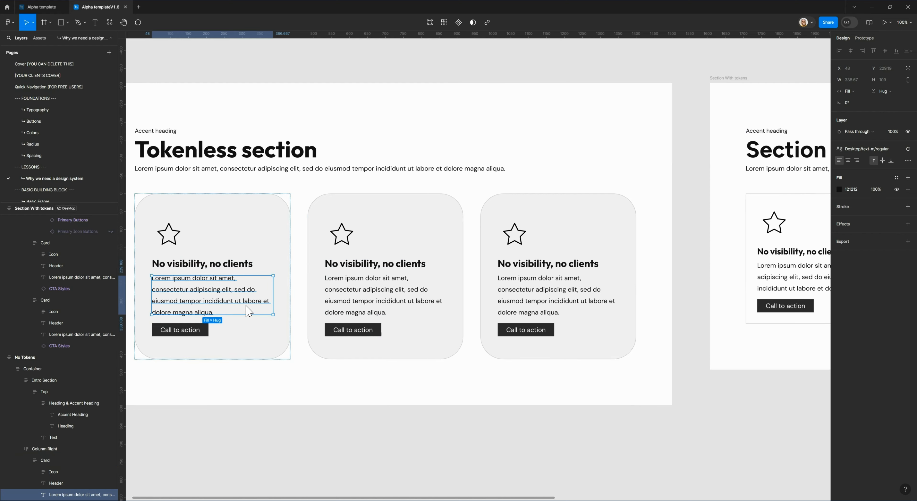
- Edit the Desktop/text-m regular style and set its font size to the l variable (24)
click(865, 149)
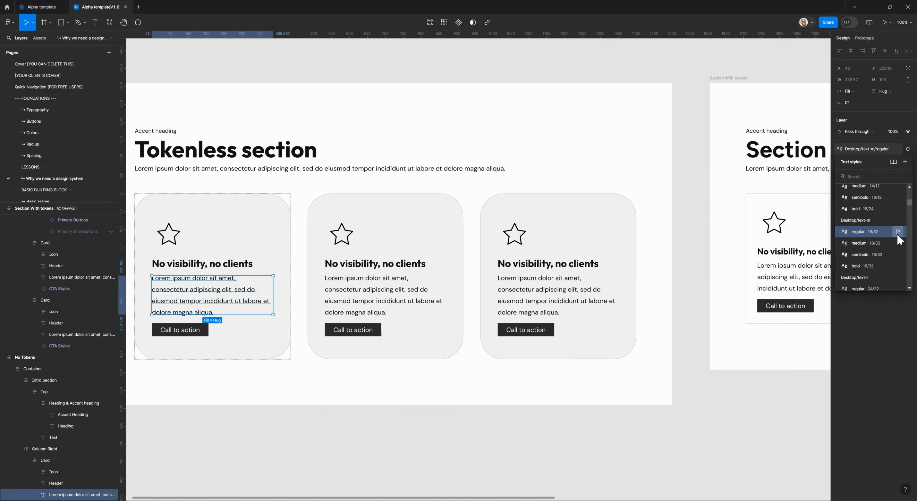
click(897, 233)
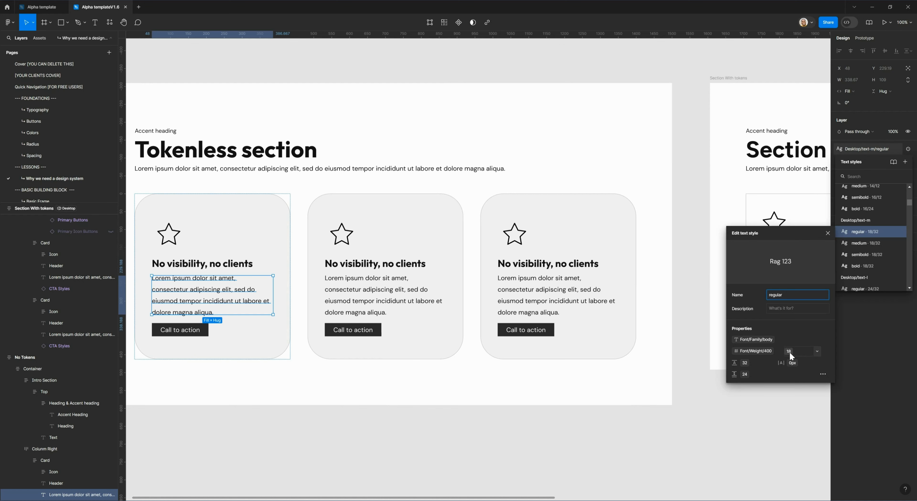
click(817, 352)
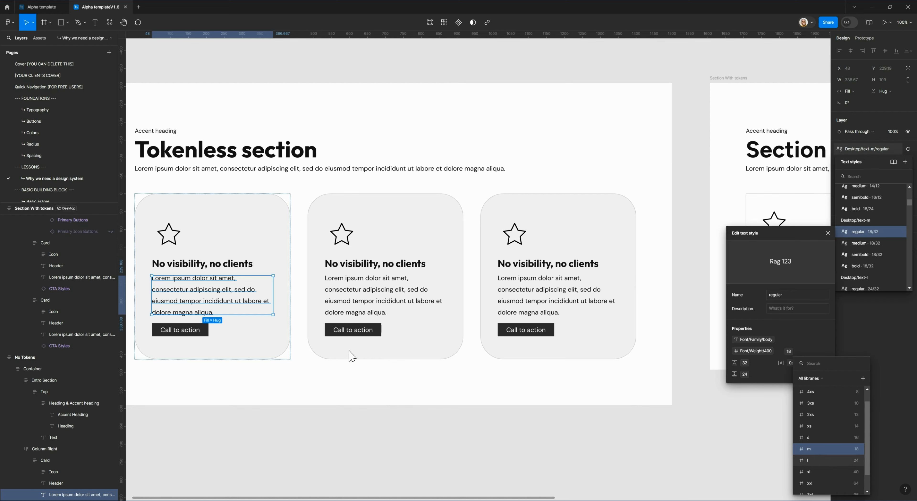
key(Return)
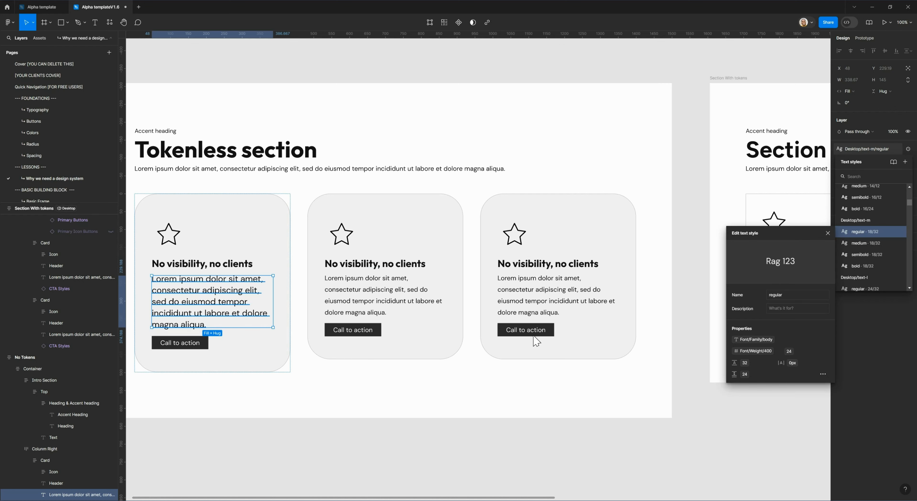
- Set the font size of the Desktop/text-m regular style to the m variable (18)
click(817, 352)
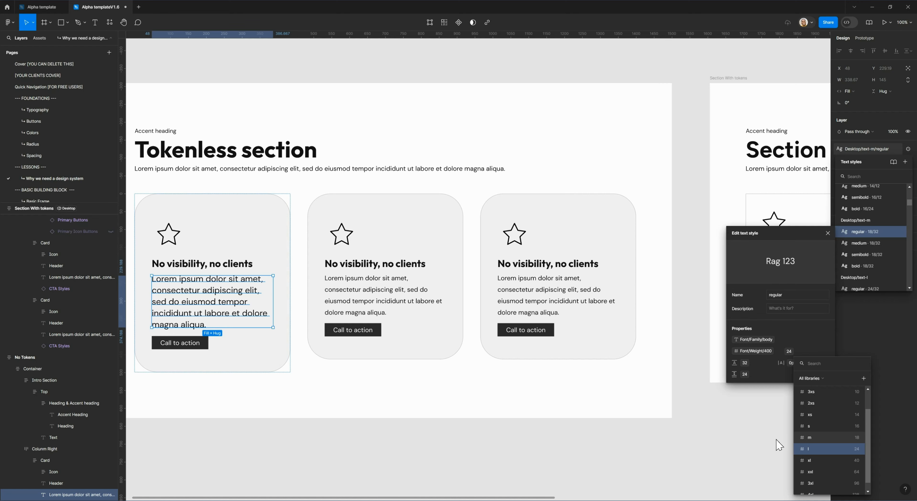
click(823, 438)
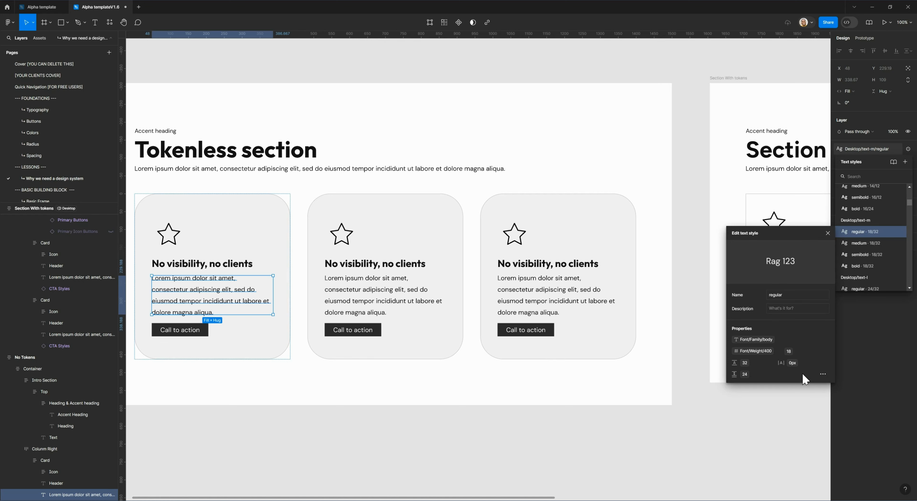
- Set the font weight of the Desktop/text-m regular style to the 700 variable
click(753, 353)
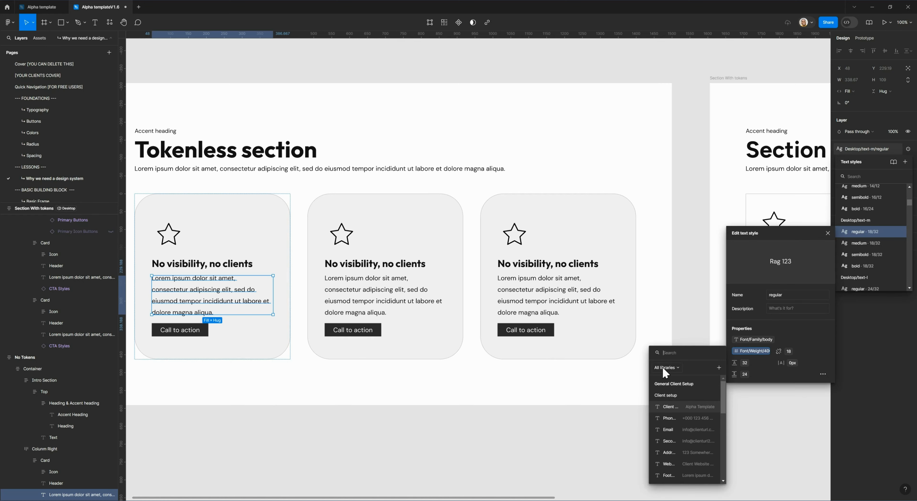
text(weight)
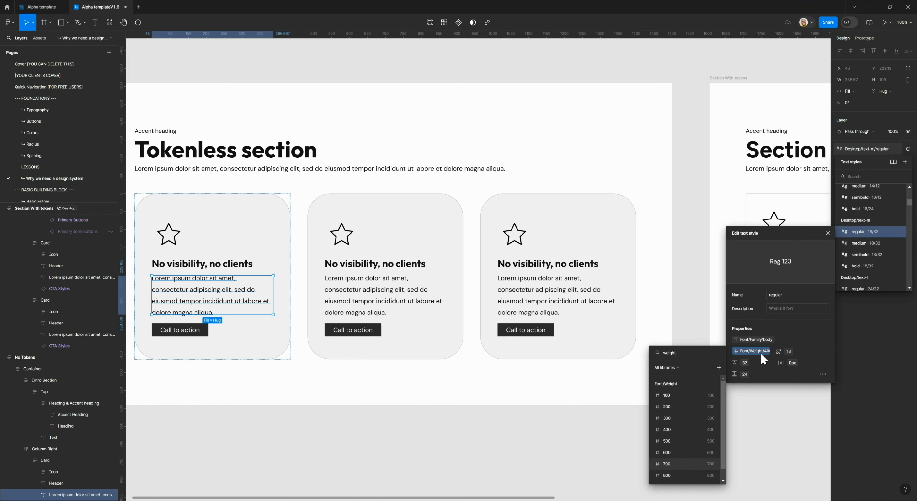
key(Return)
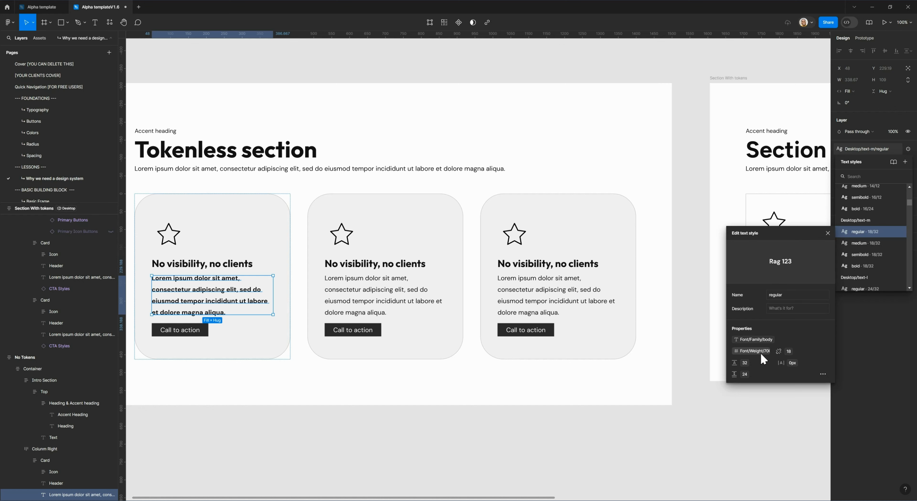
- Set the font weight of the Desktop/text-m regular style to the 400 variable, close the style editor and deselect the paragraph
click(758, 353)
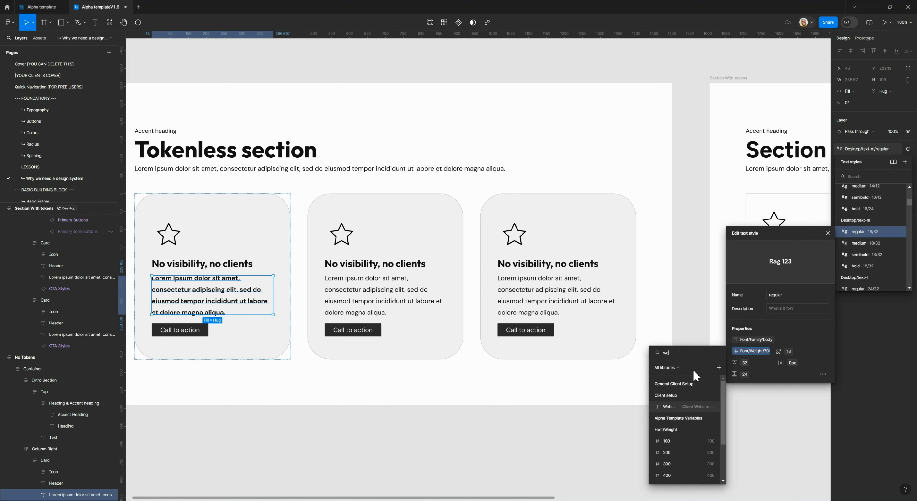
text(weight)
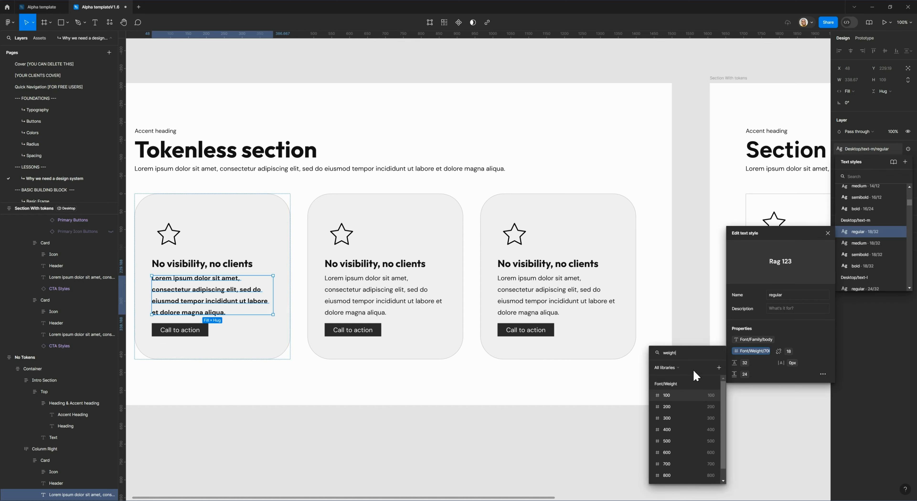
click(683, 432)
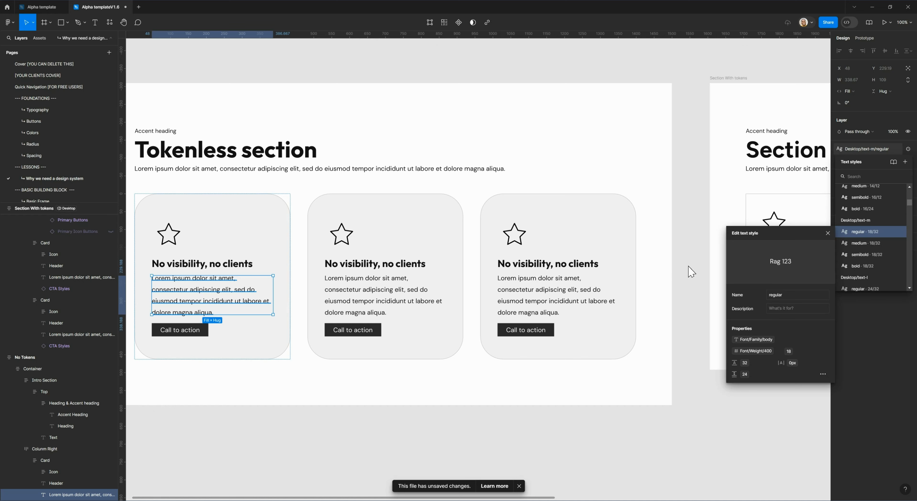
click(827, 234)
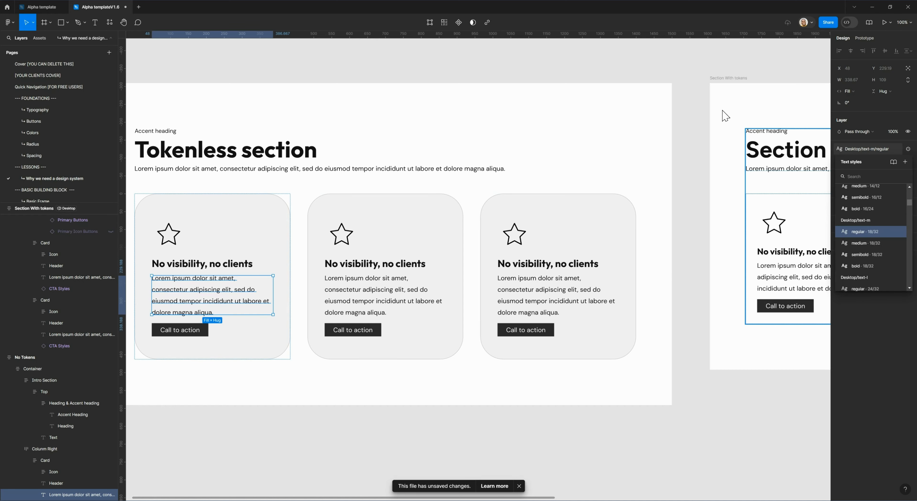
click(700, 84)
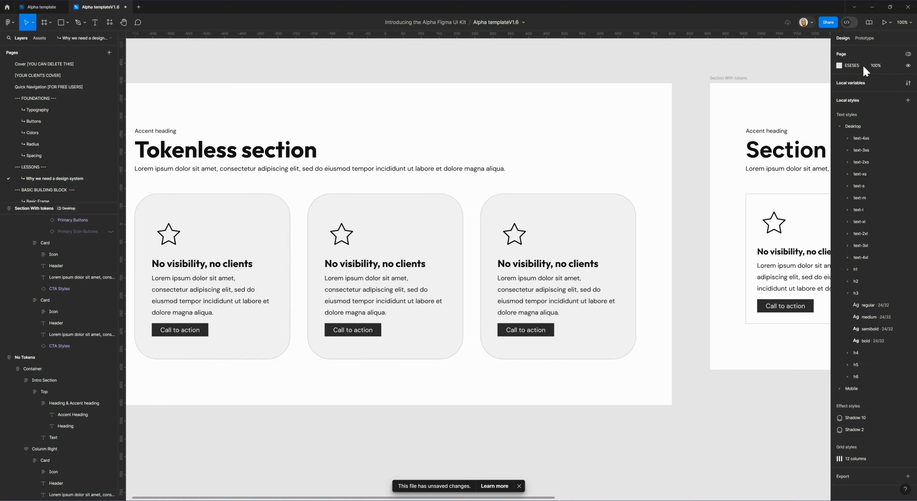
- Open the local variables and examine the Font groups from paragraph spacing to family, including the heading and body fonts and the weights
click(908, 83)
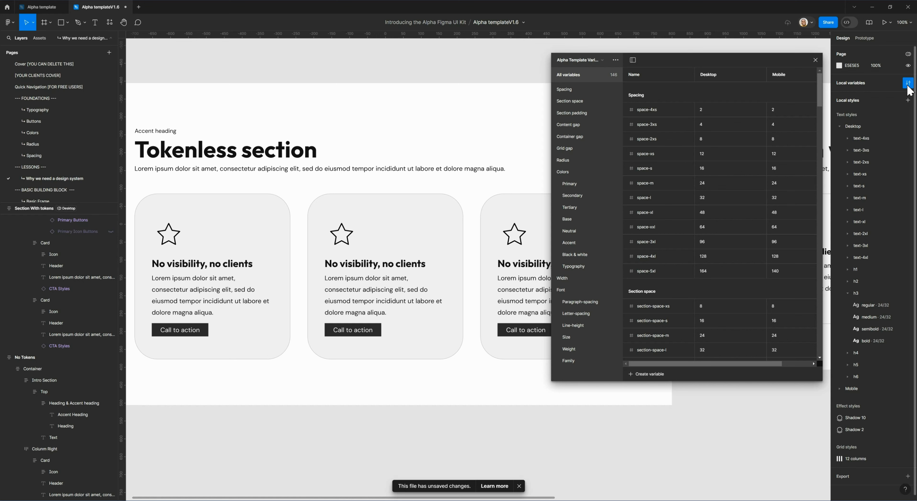
click(579, 302)
click(579, 314)
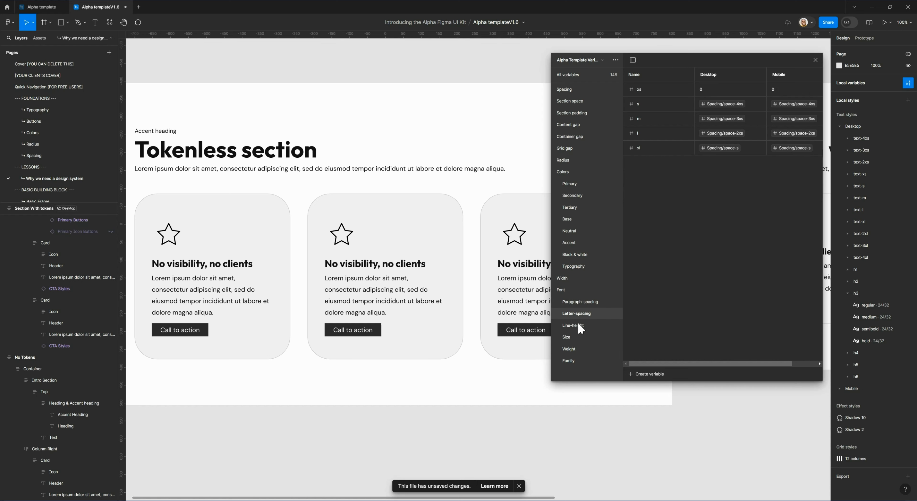
click(577, 327)
click(573, 338)
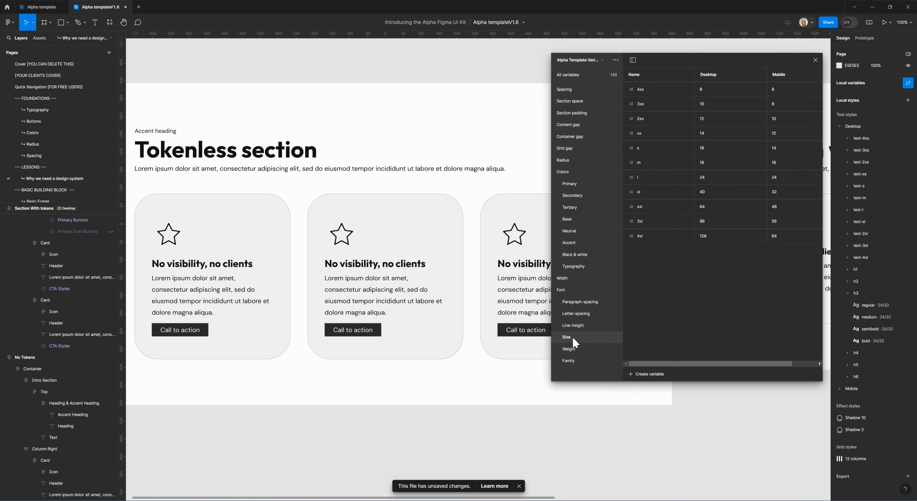
click(576, 350)
click(574, 361)
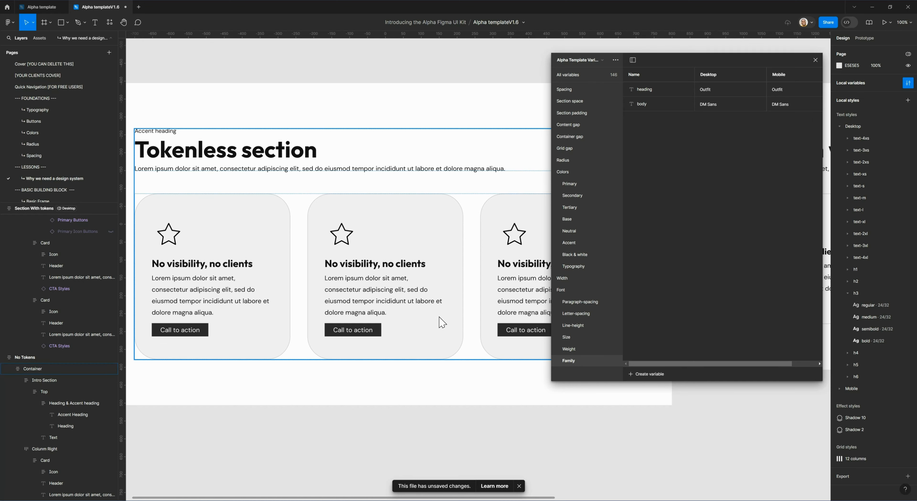
click(708, 93)
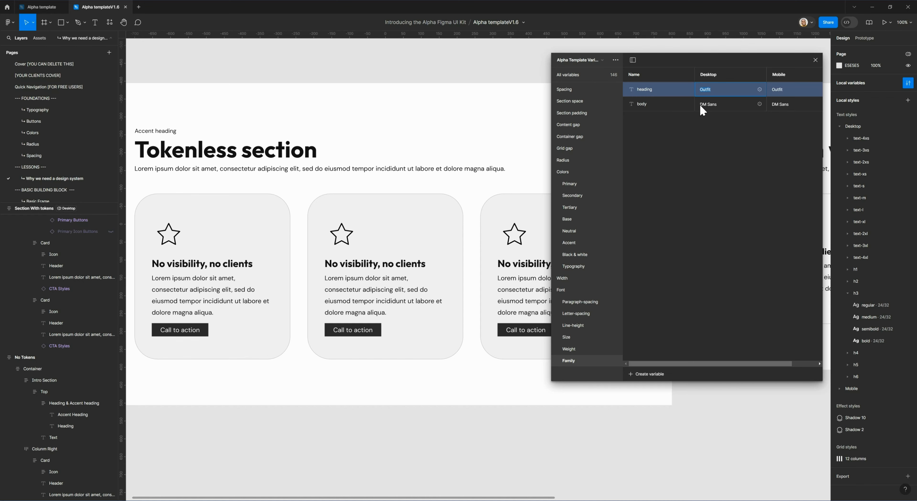
click(714, 104)
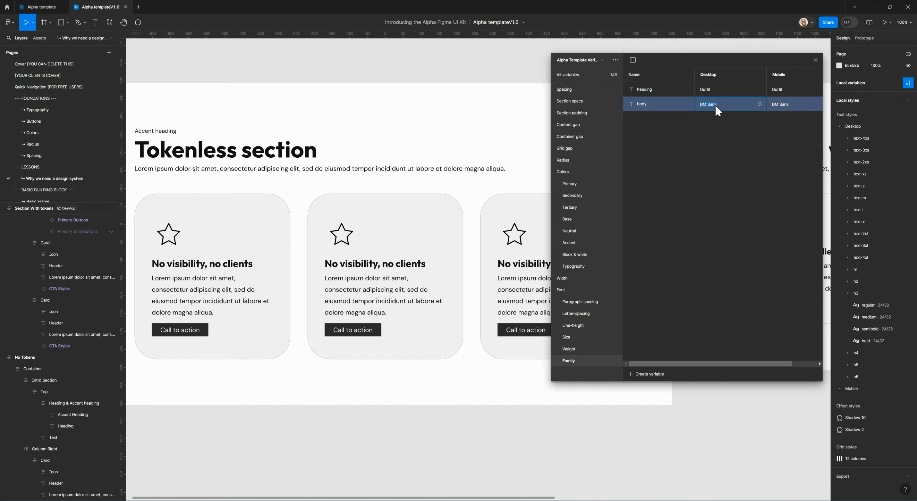
click(568, 349)
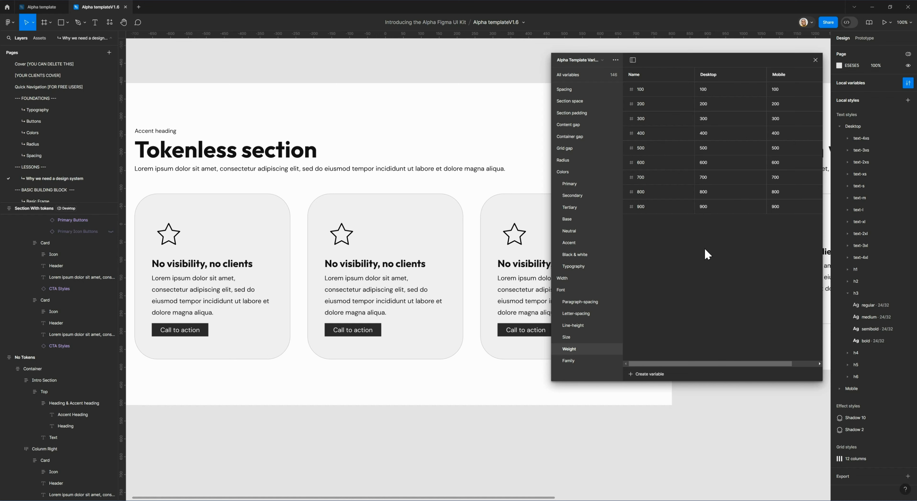
click(654, 378)
- Set the Desktop value of the m variable in the Font Size group to 20
click(571, 339)
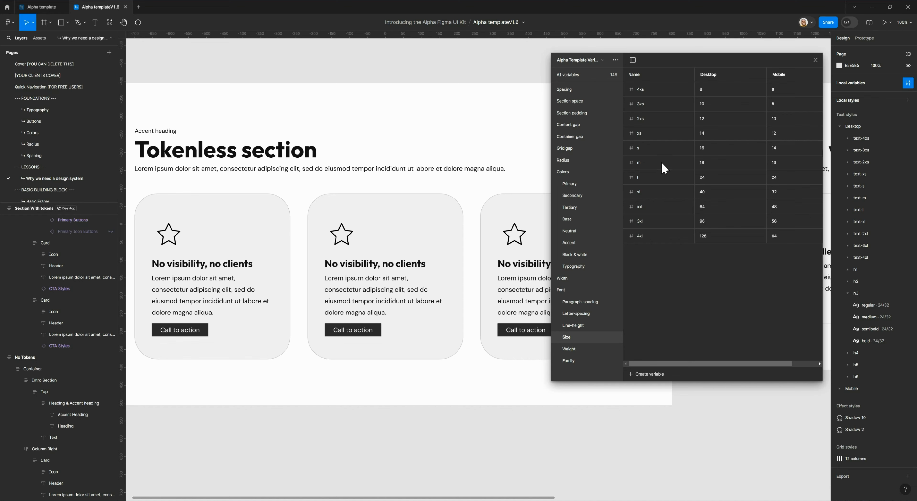
click(709, 165)
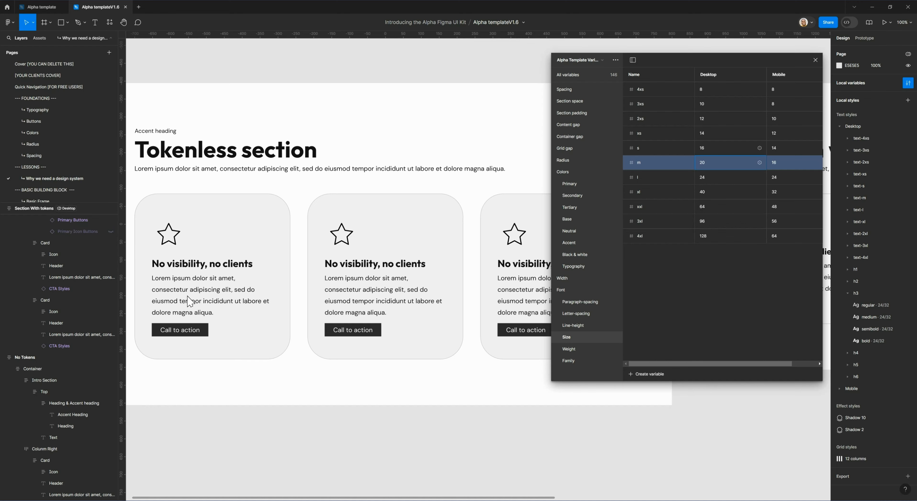
key(ctrl+z)
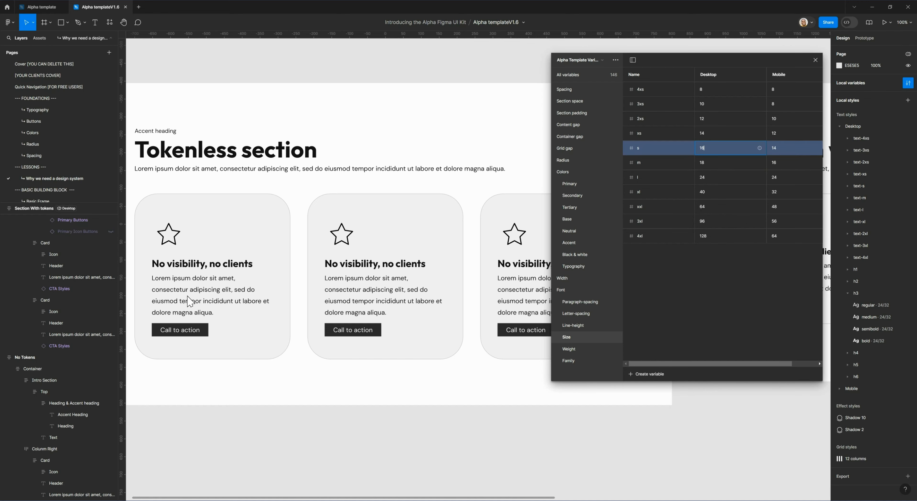
key(ctrl+shift+z)
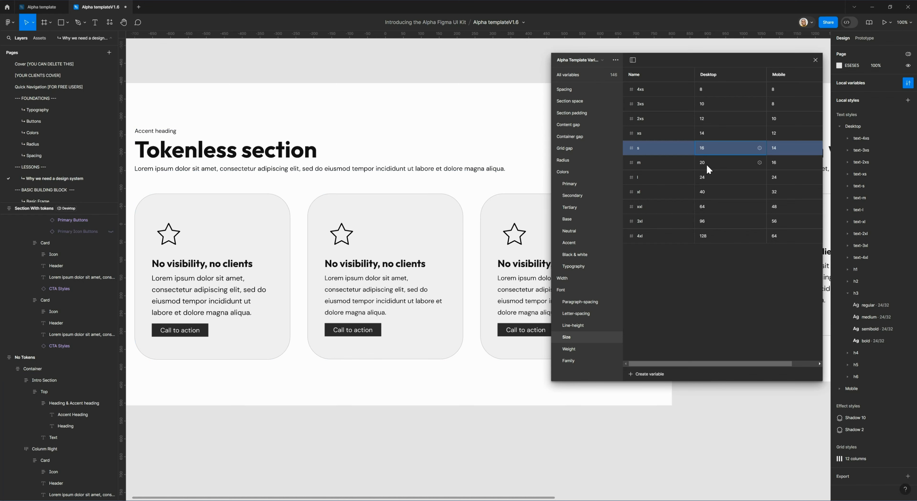
- Set the Desktop value of the m font size variable to 18 and close the local variables
click(712, 168)
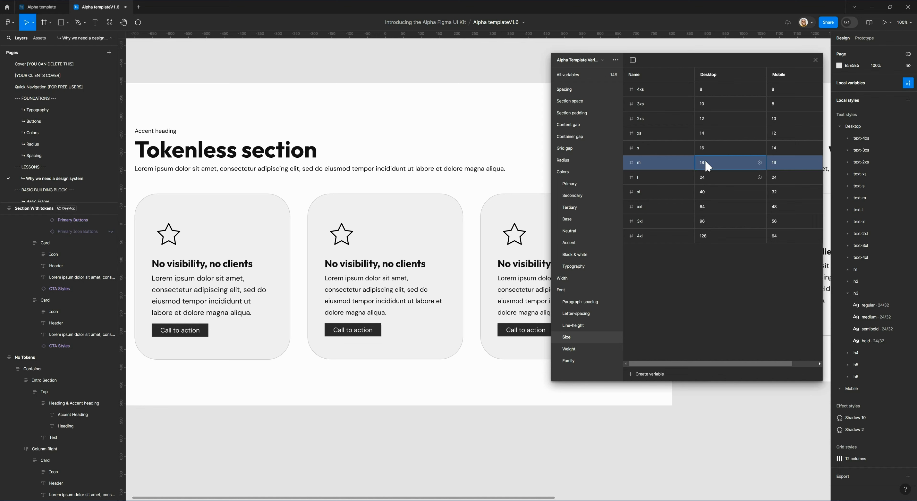
drag(705, 164, 674, 164)
text(20)
key(Return)
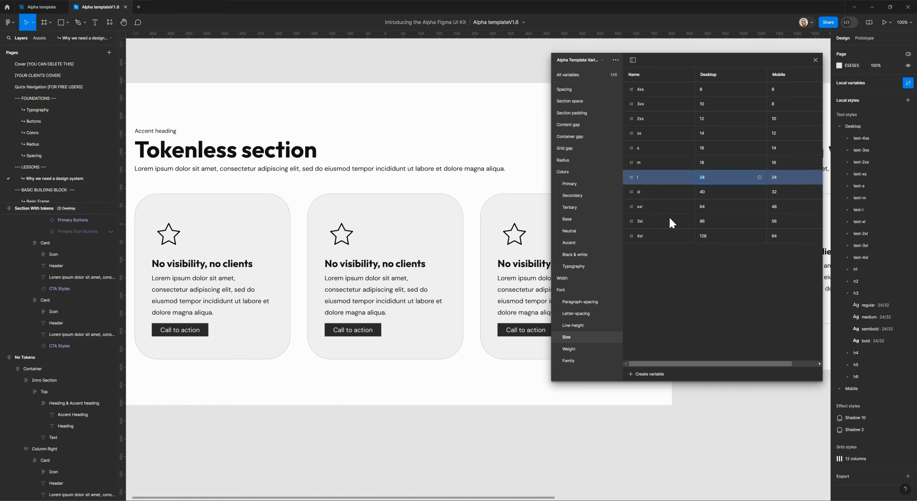
click(815, 60)
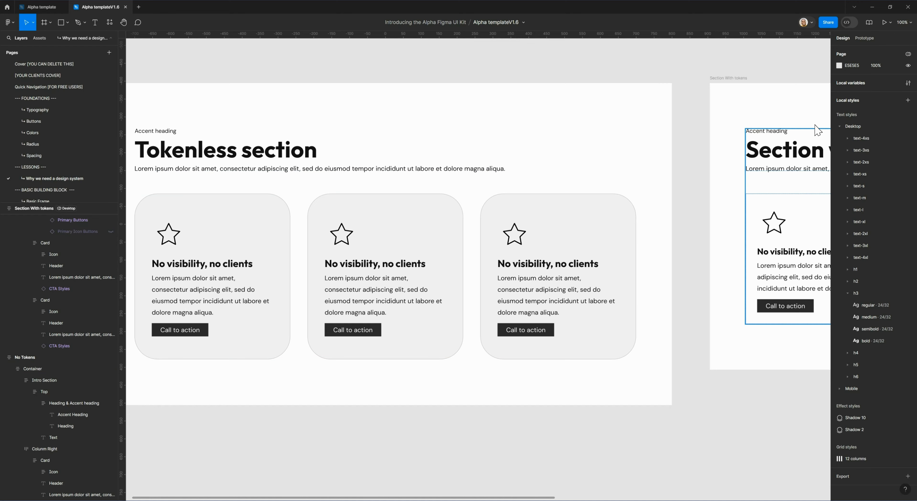
- Create a number variable named 5xl in the Font Size group with a Desktop value of 164, and close the local variables
click(908, 84)
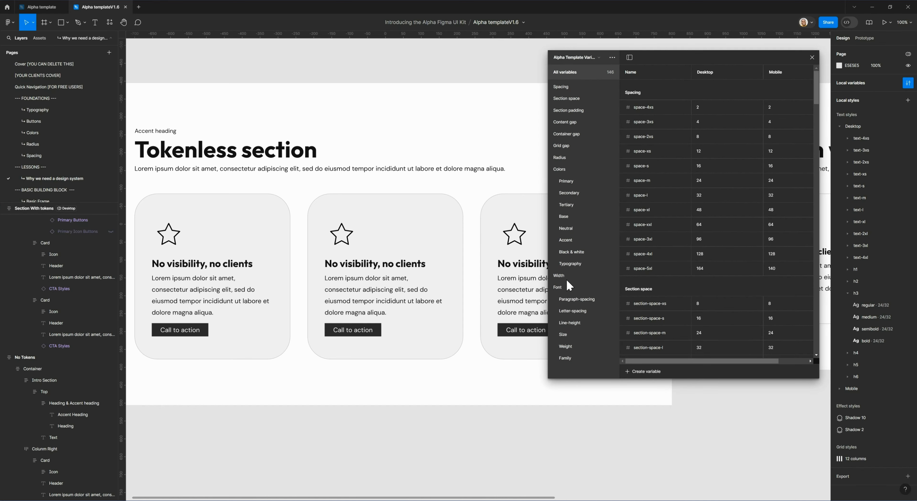
click(566, 336)
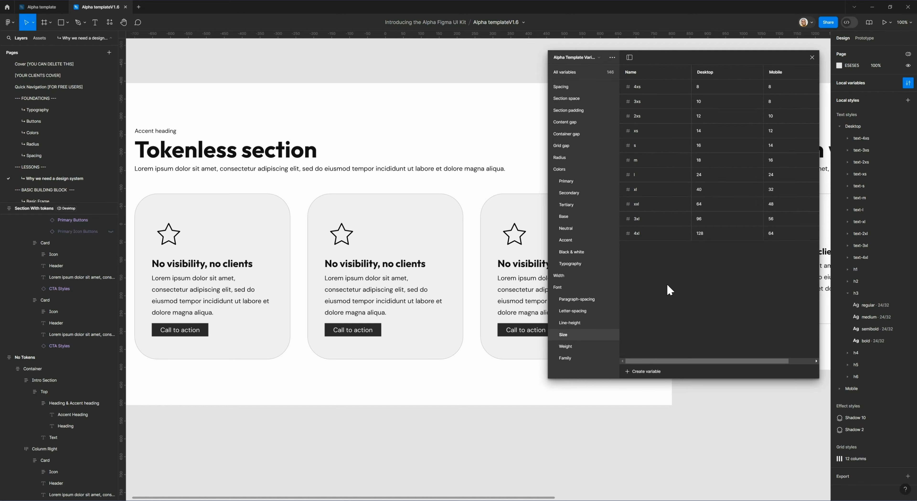
click(652, 372)
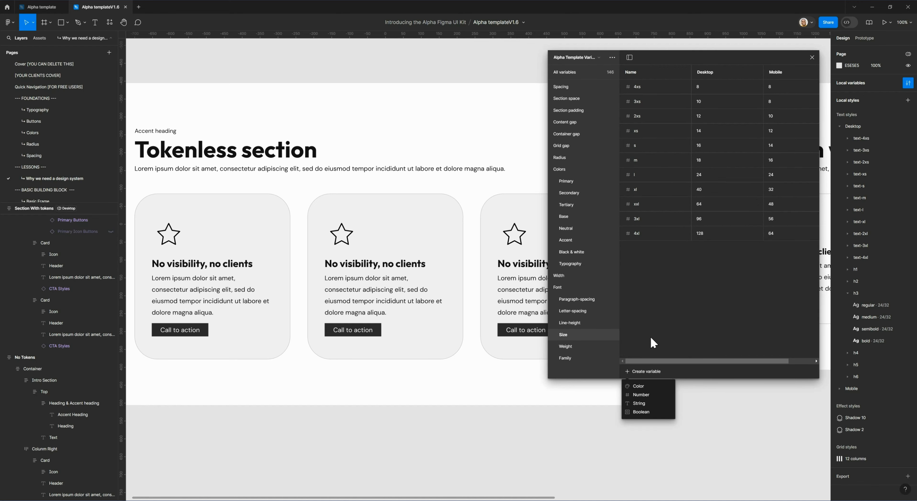
click(654, 398)
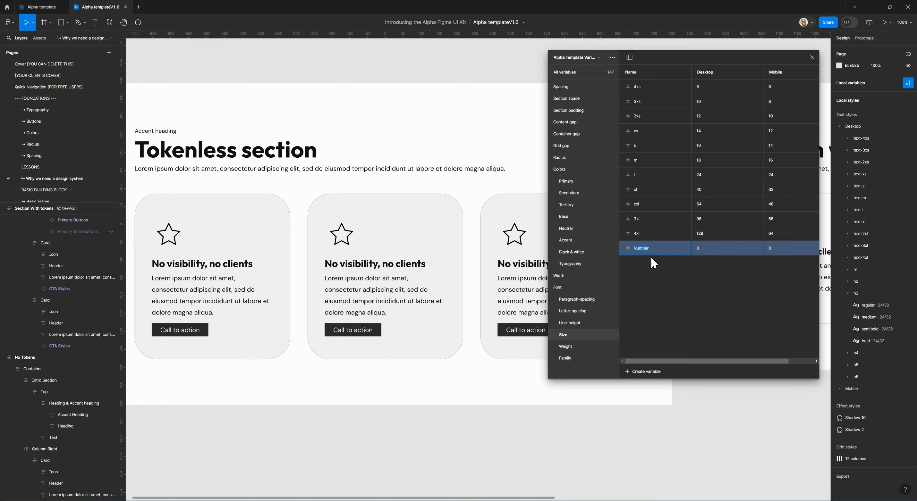
text(5xl)
click(709, 272)
click(709, 251)
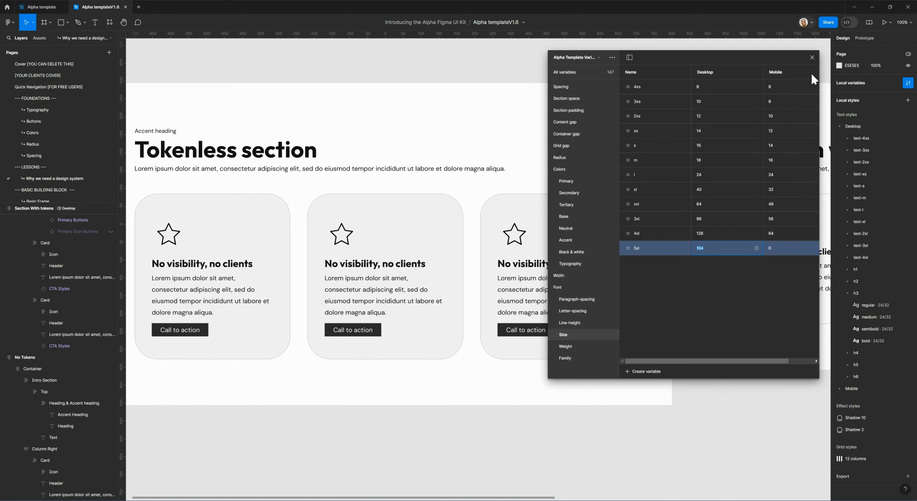
click(812, 57)
- Open the Desktop/text-m regular style from the first card's paragraph and check its font size variable list for 5xl, leaving the style as is
click(224, 304)
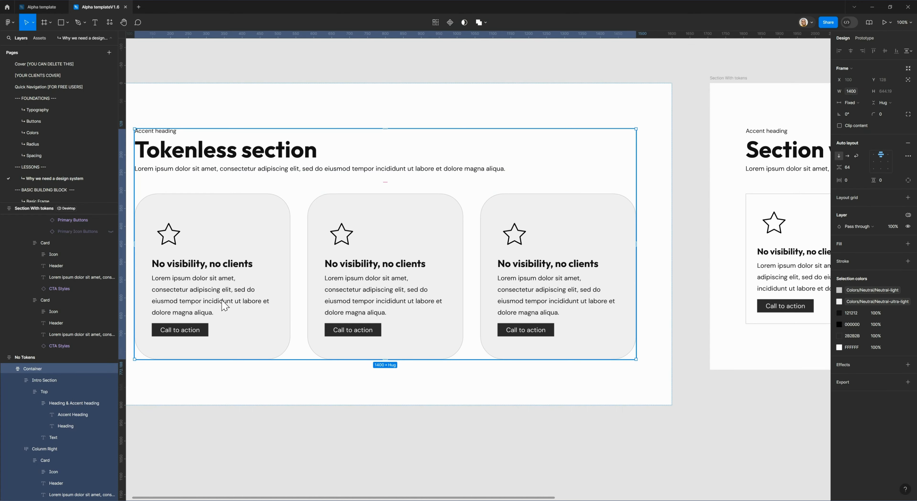
double_click(223, 305)
double_click(224, 304)
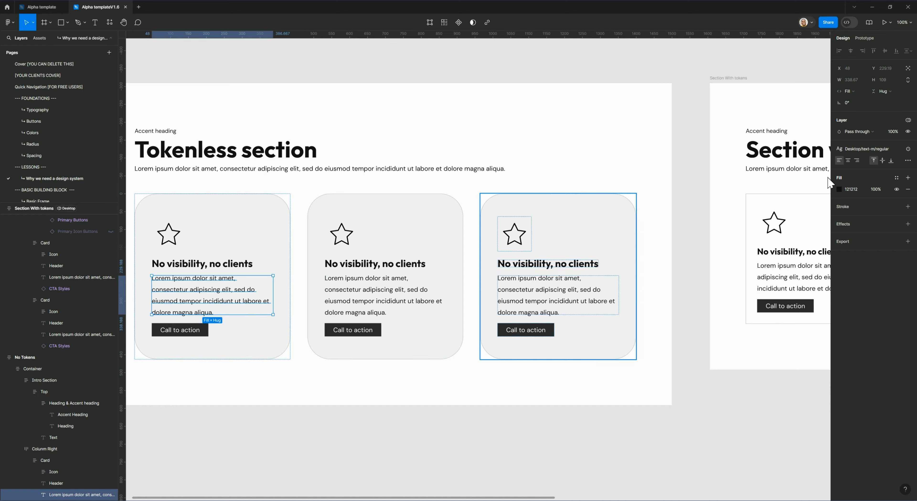
click(863, 151)
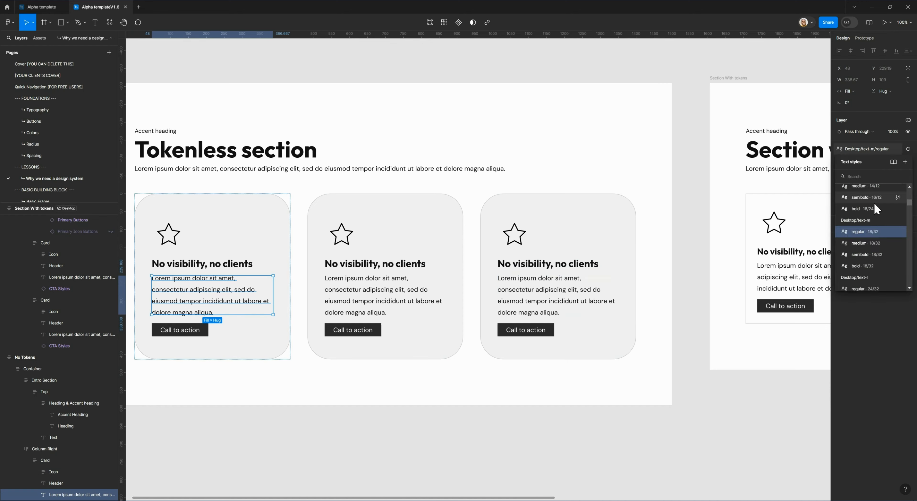
click(897, 232)
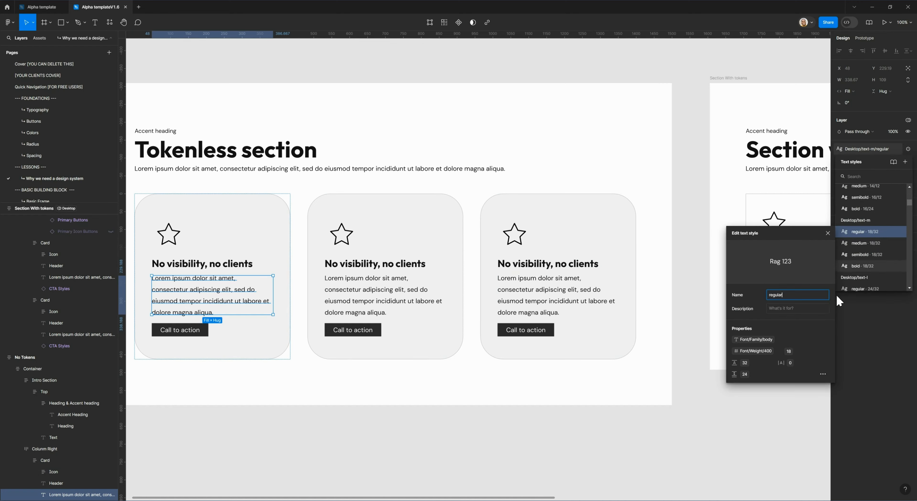
click(788, 351)
scroll(826, 460, down, 2)
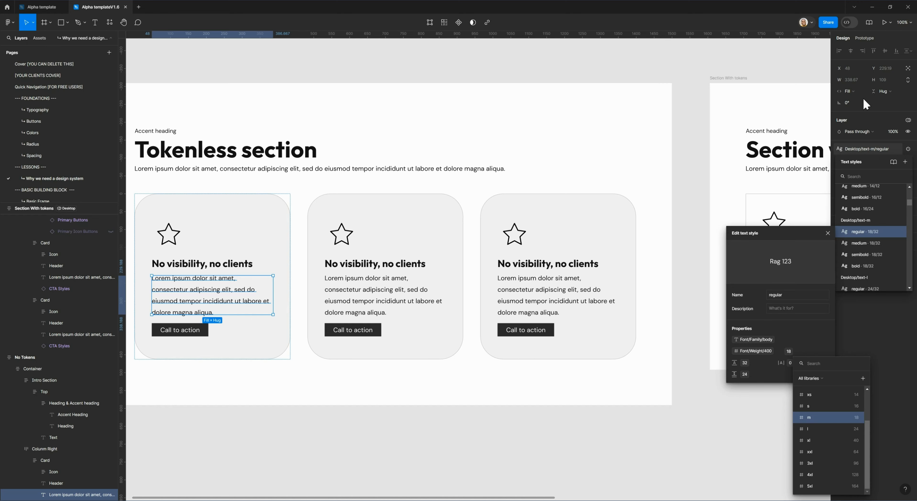
click(805, 62)
click(806, 62)
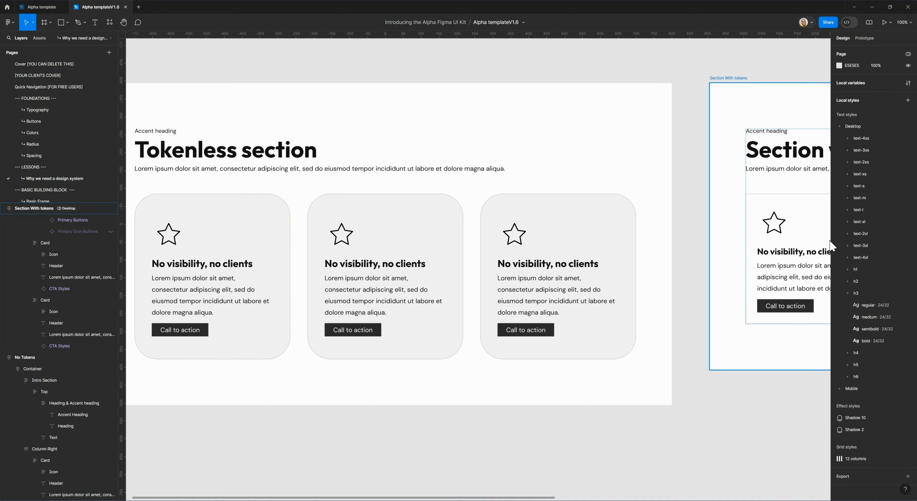
- Review the Font Size group in the local variables, including the 5xl entry, and close the window
click(909, 83)
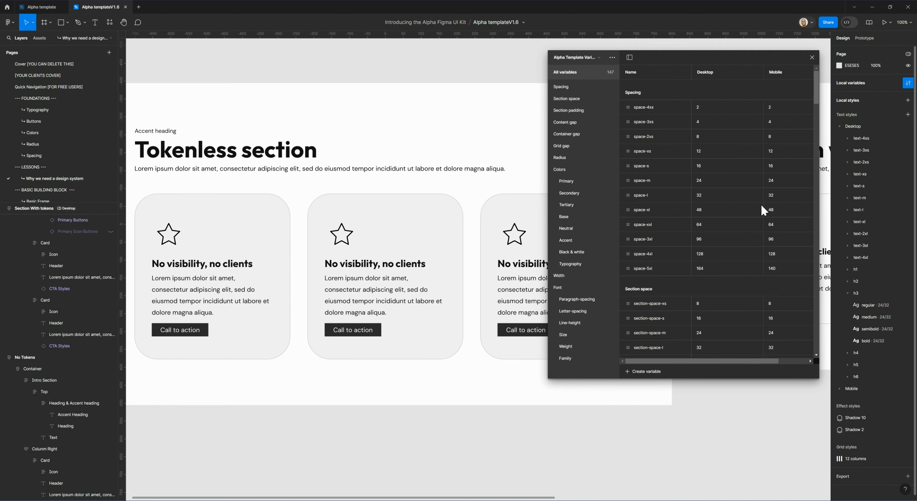
click(578, 333)
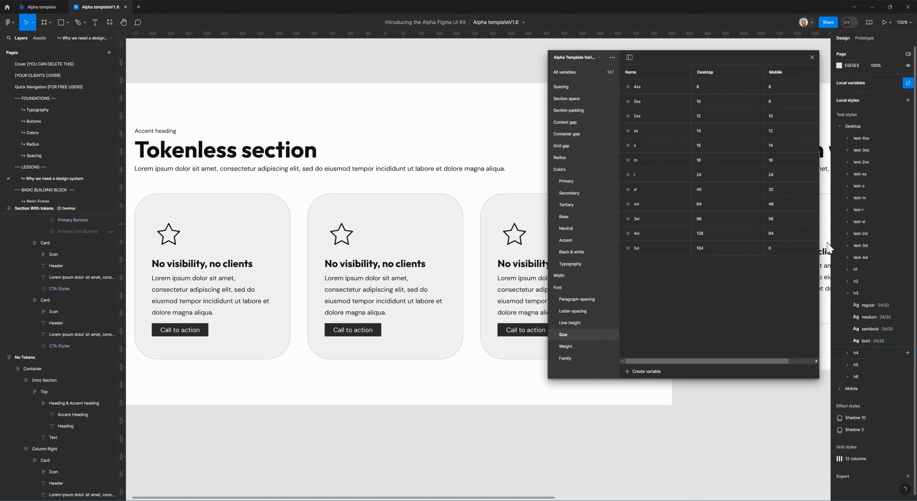
click(812, 58)
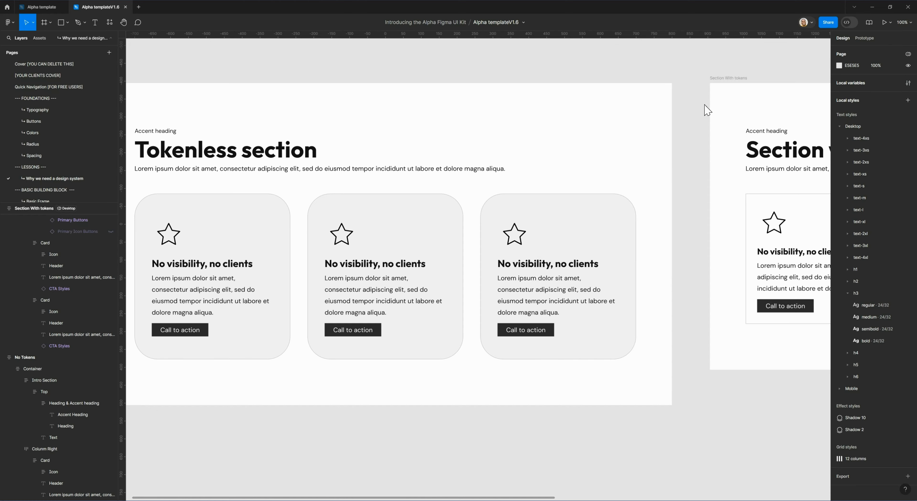
- Select the second card's body paragraph, look through the variables available for its font size, and close the list without applying one
click(216, 298)
double_click(330, 293)
double_click(330, 293)
double_click(331, 293)
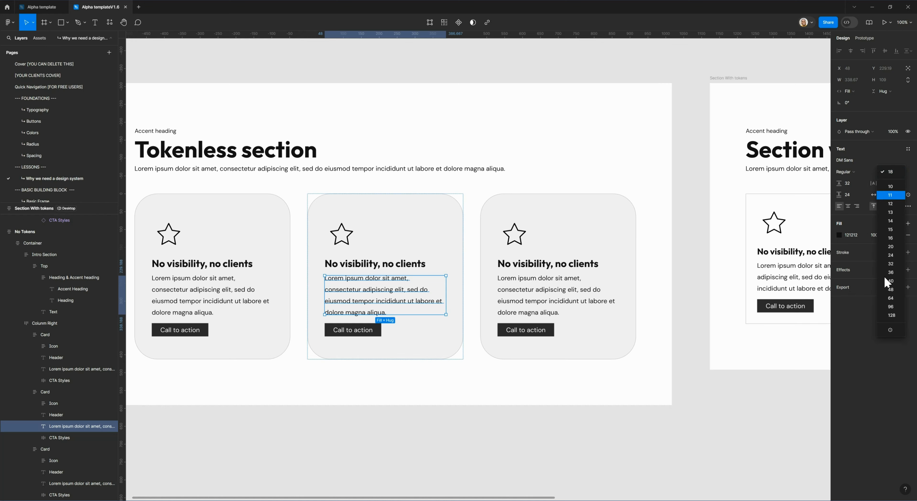
click(890, 330)
scroll(875, 296, down, 2)
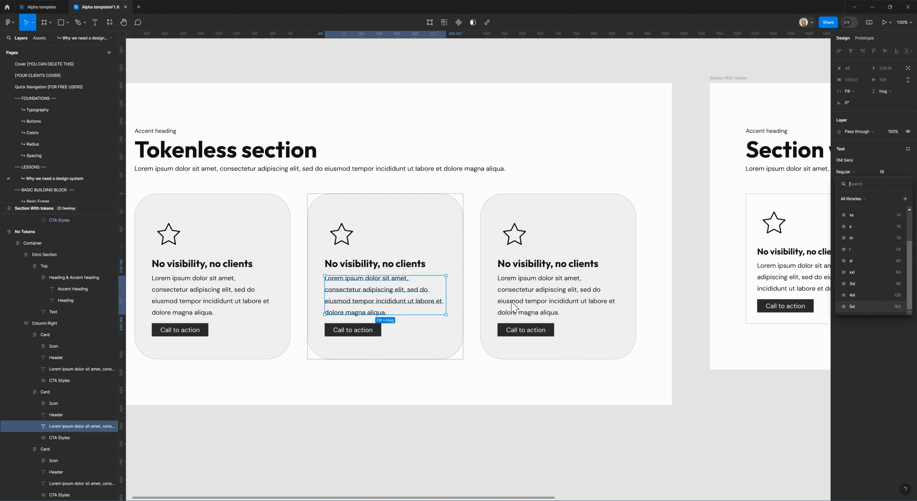
click(859, 368)
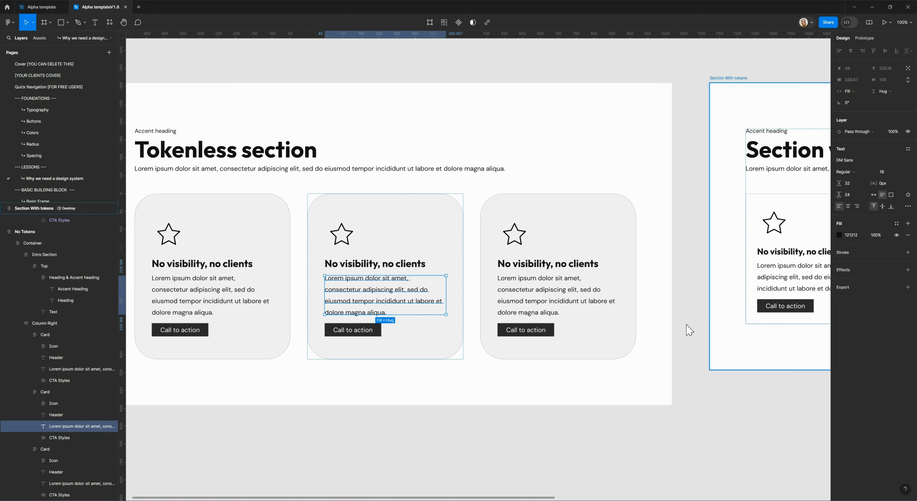